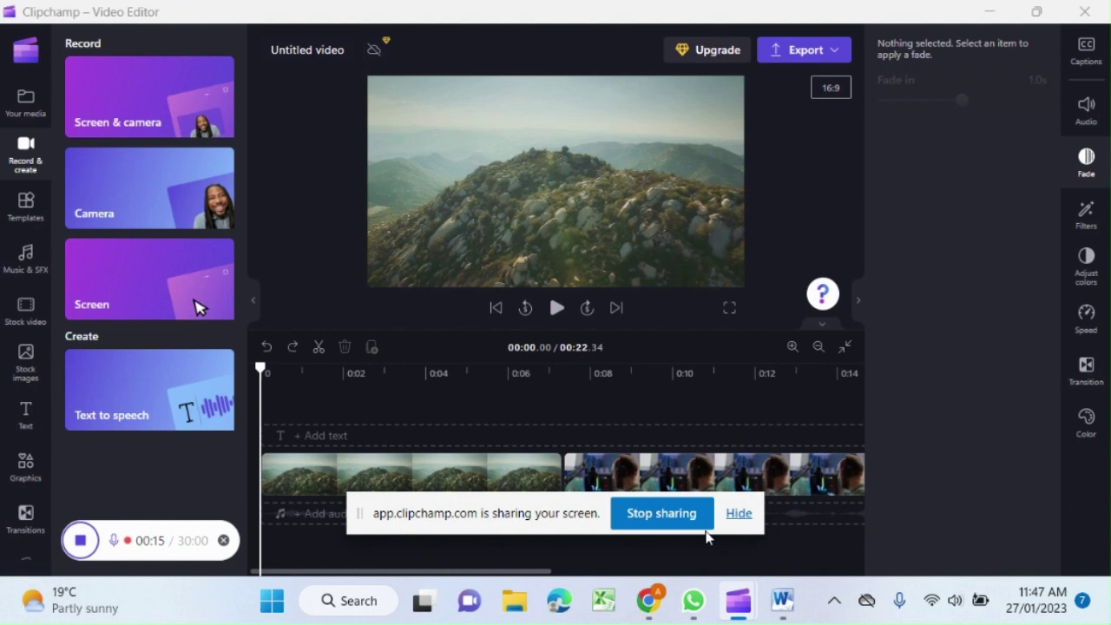
Step: Hide the screen-sharing notice and show the Your media library of imported clips
left_click(739, 514)
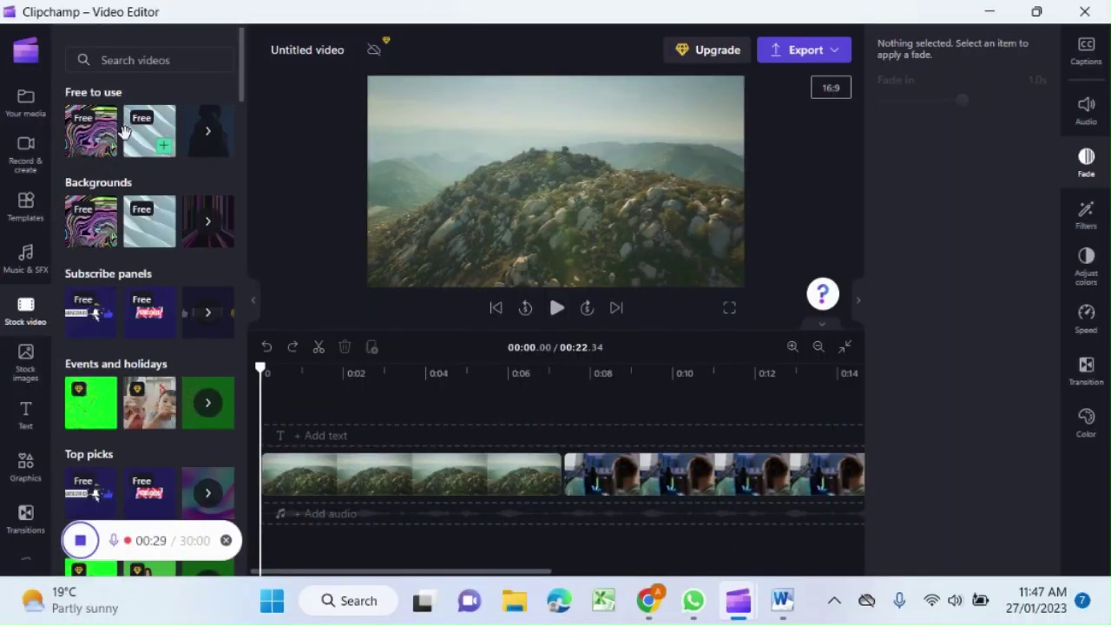
left_click(27, 106)
mouse_move(113, 121)
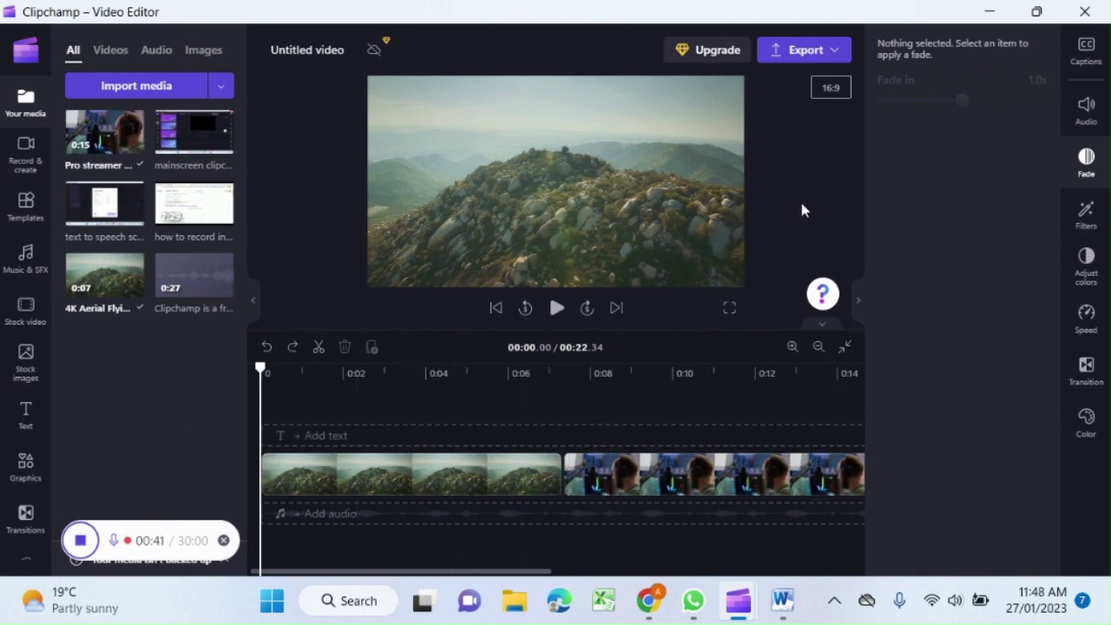
Step: Split the streamer clip at about 0:08.9 and 0:10.94, isolating a short middle section
left_click(556, 309)
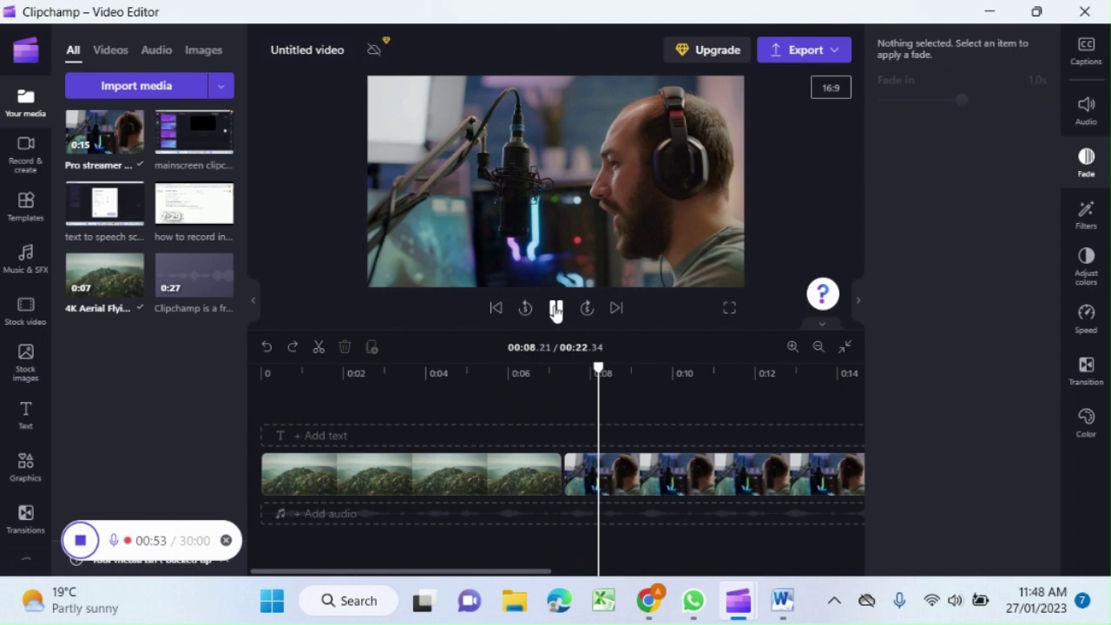
left_click(556, 309)
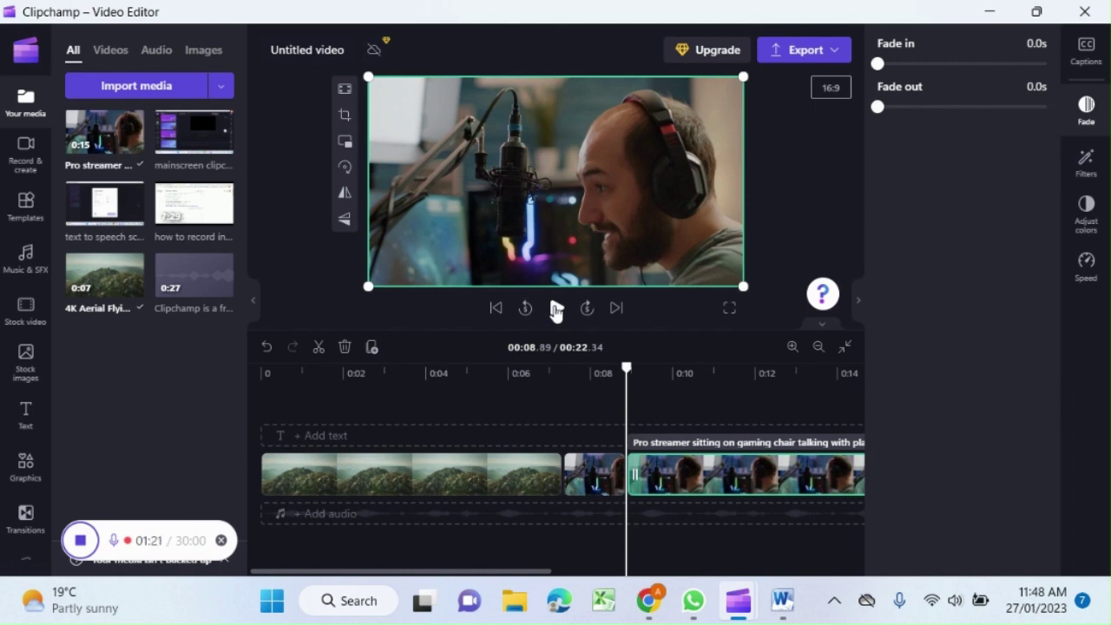
left_click(627, 372)
left_click_drag(627, 371, 710, 366)
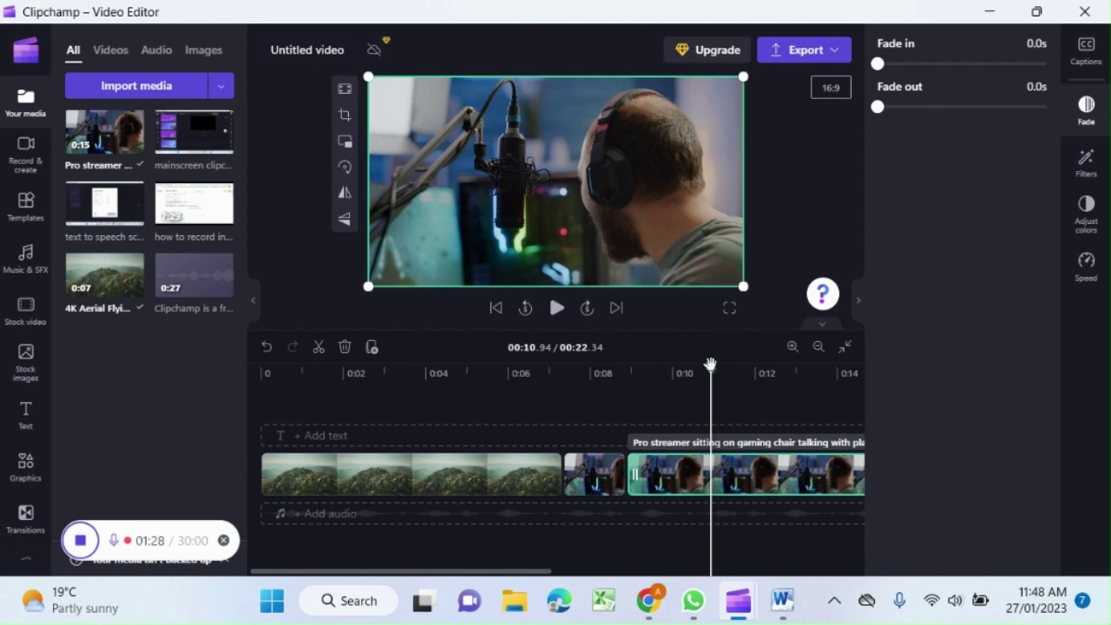
key("s")
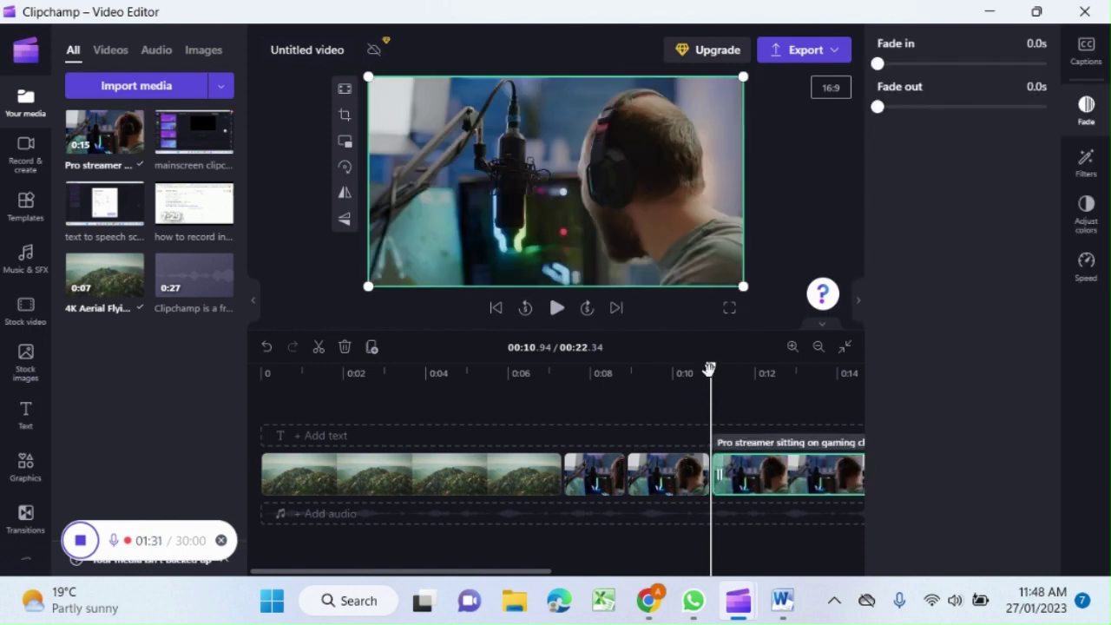
left_click_drag(709, 369, 581, 369)
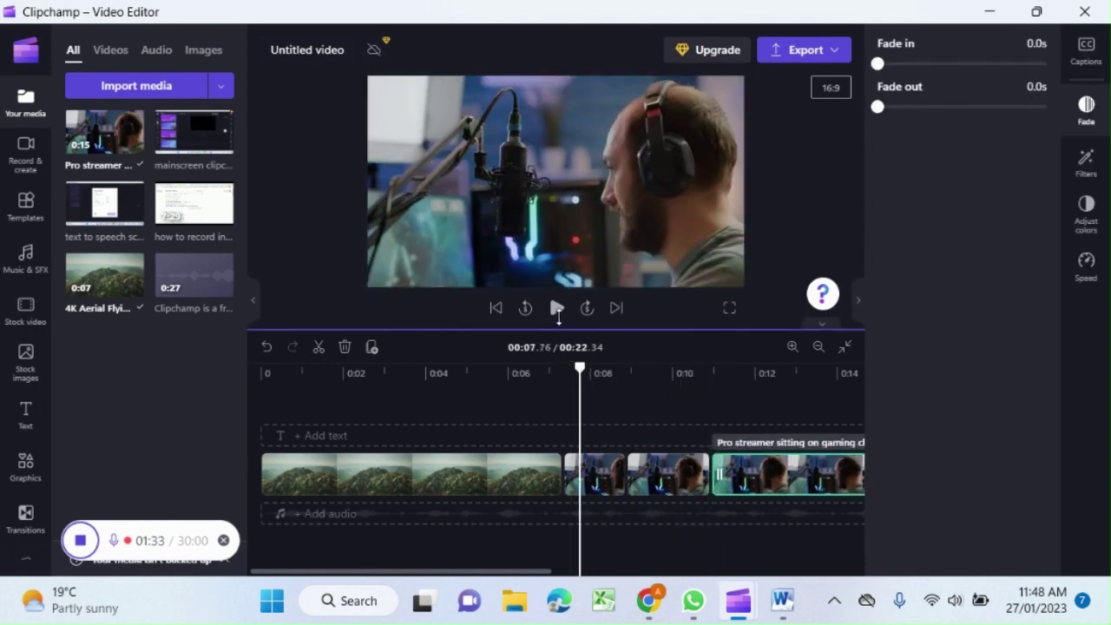
Step: Scale up the middle streamer section and shift it upward into a close-up of the face
left_click(675, 476)
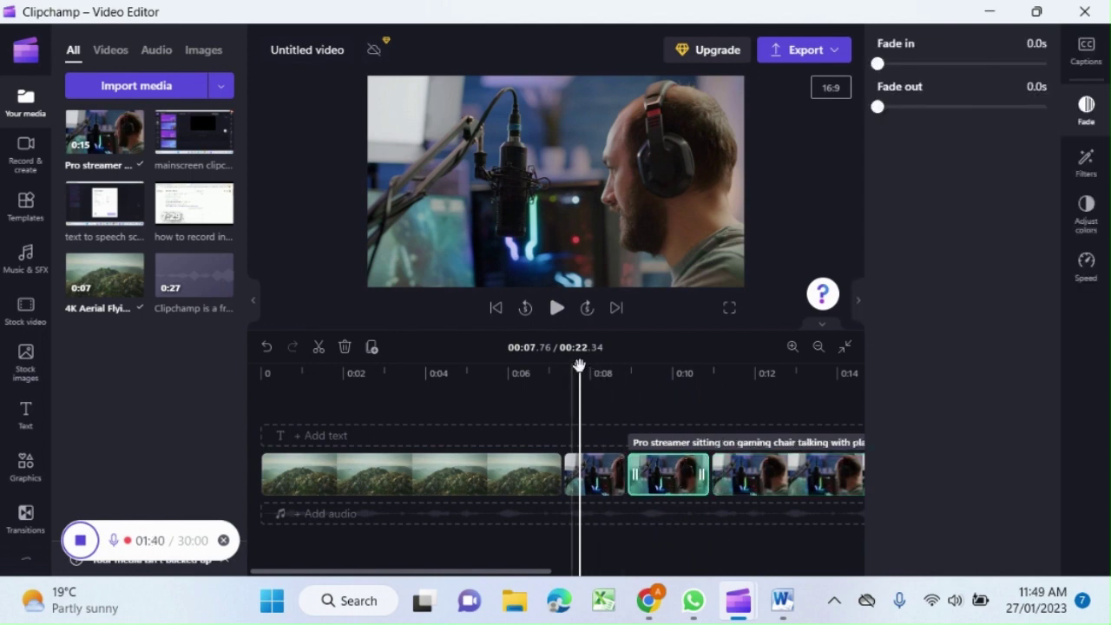
left_click(573, 217)
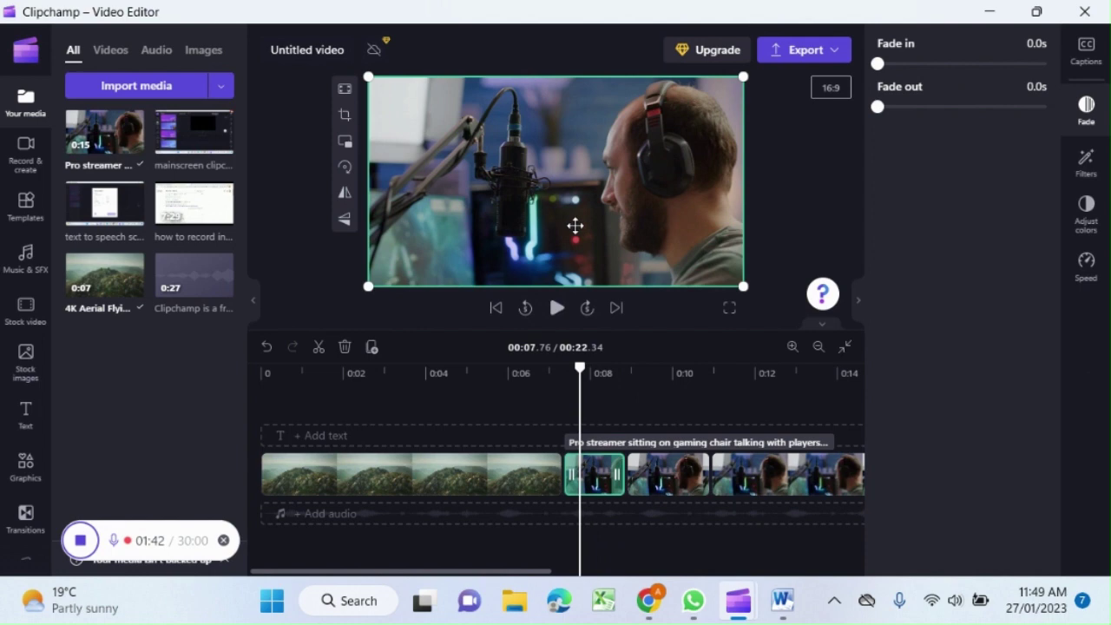
left_click(678, 482)
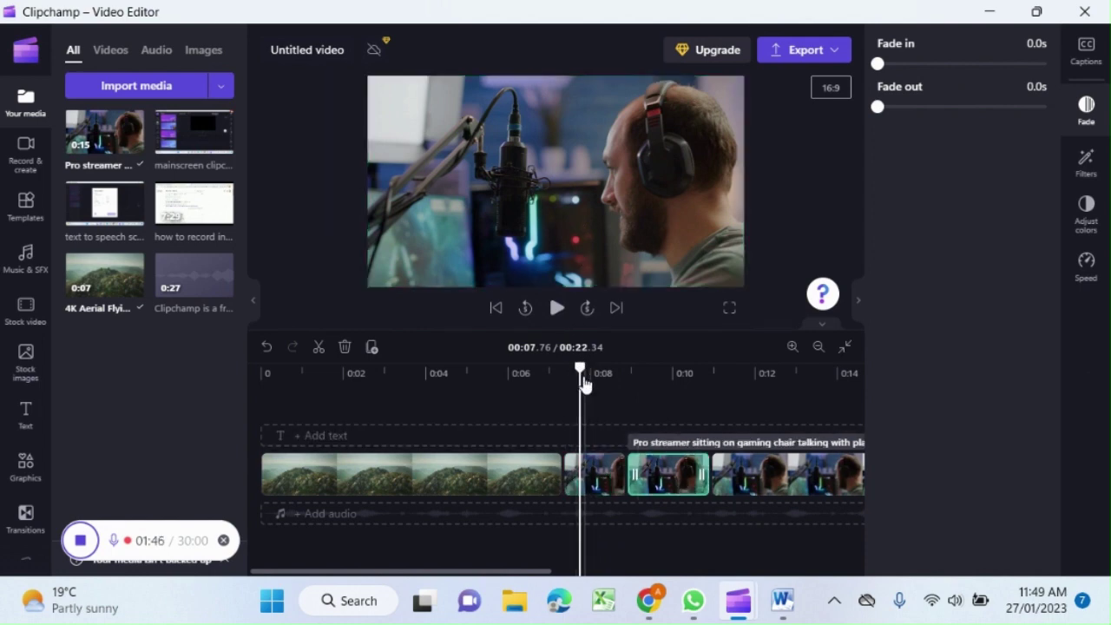
left_click_drag(584, 385, 654, 382)
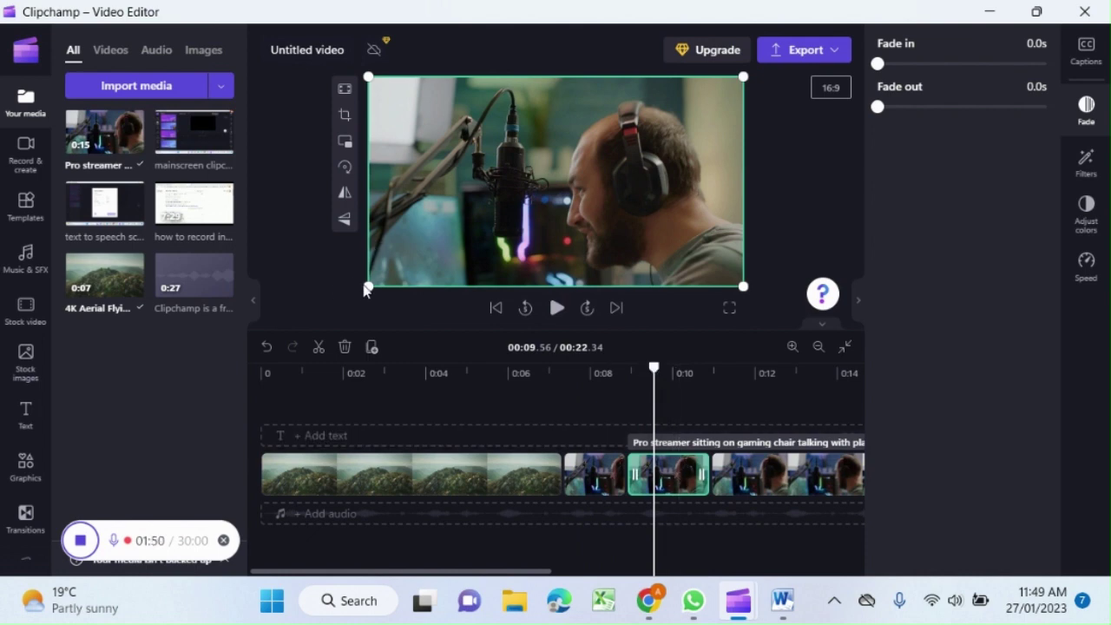
left_click_drag(365, 290, 195, 357)
left_click_drag(506, 208, 434, 246)
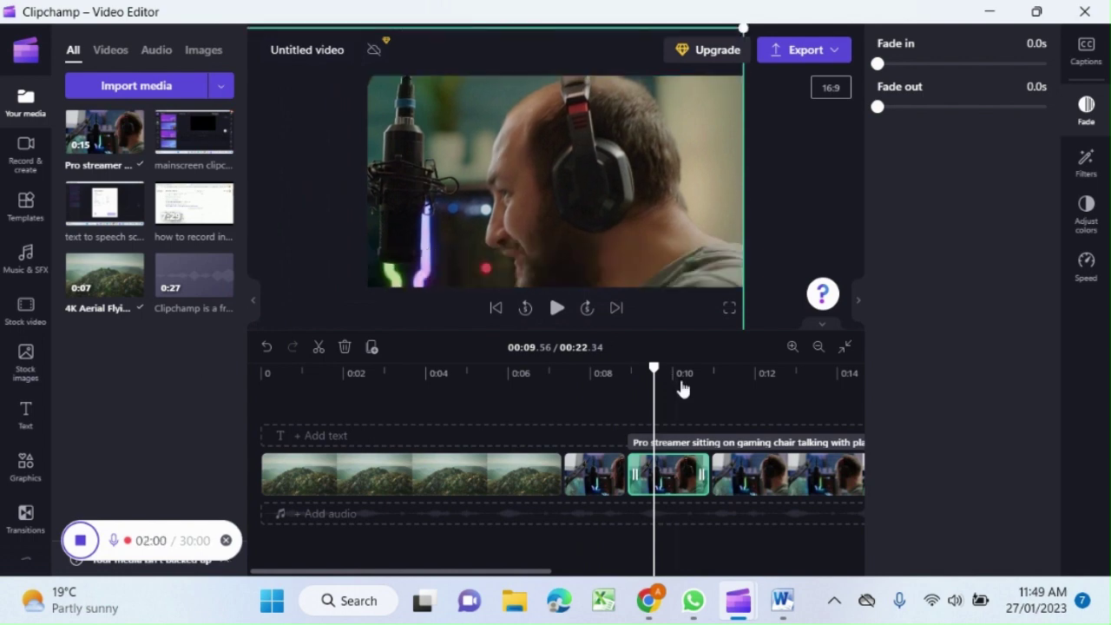
Step: Play back from about 0:06.5 through the zoomed section to check it
left_click_drag(654, 369, 529, 370)
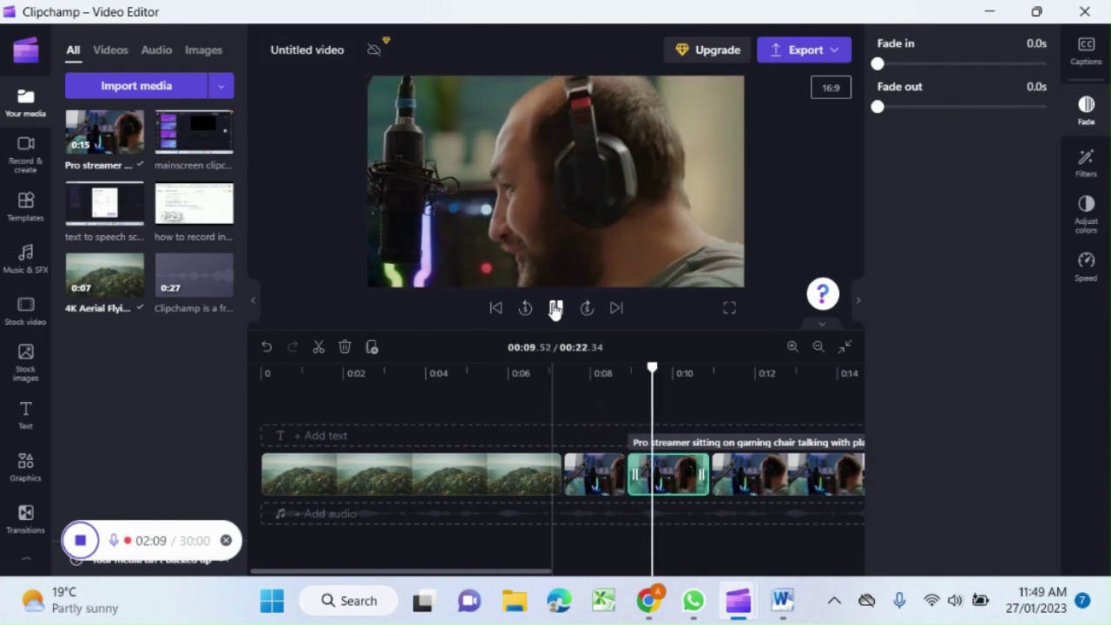
left_click(555, 308)
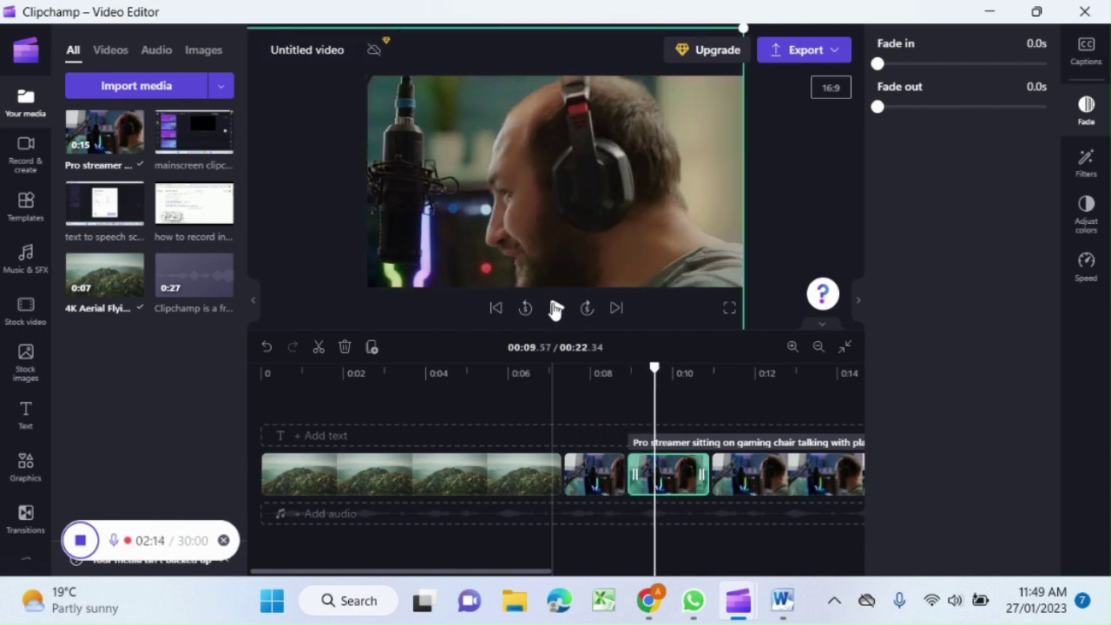
left_click(555, 308)
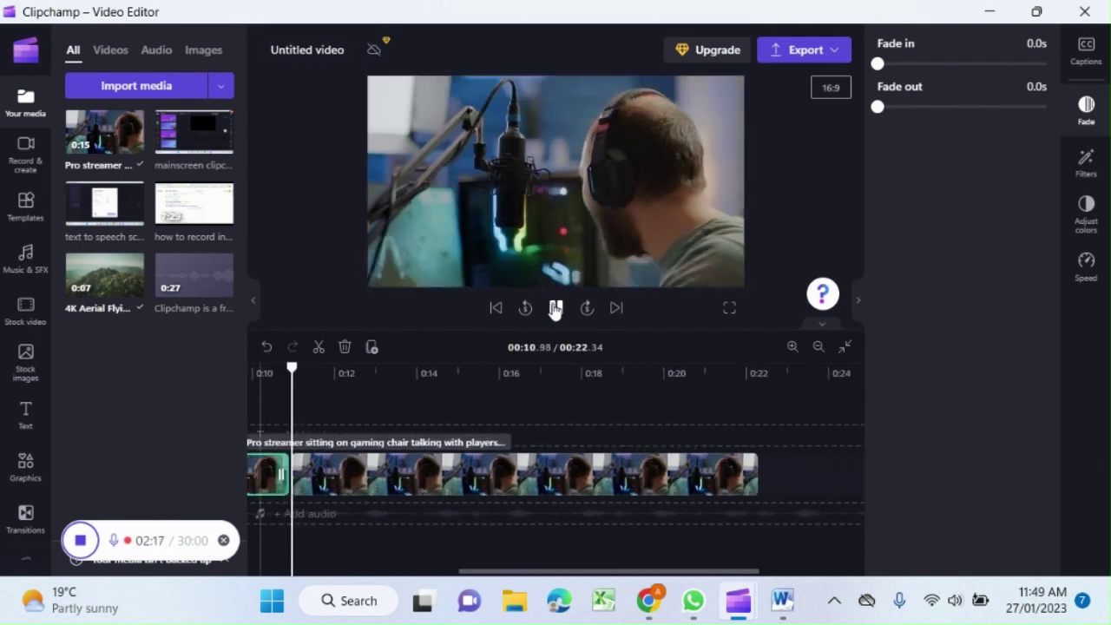
left_click(556, 308)
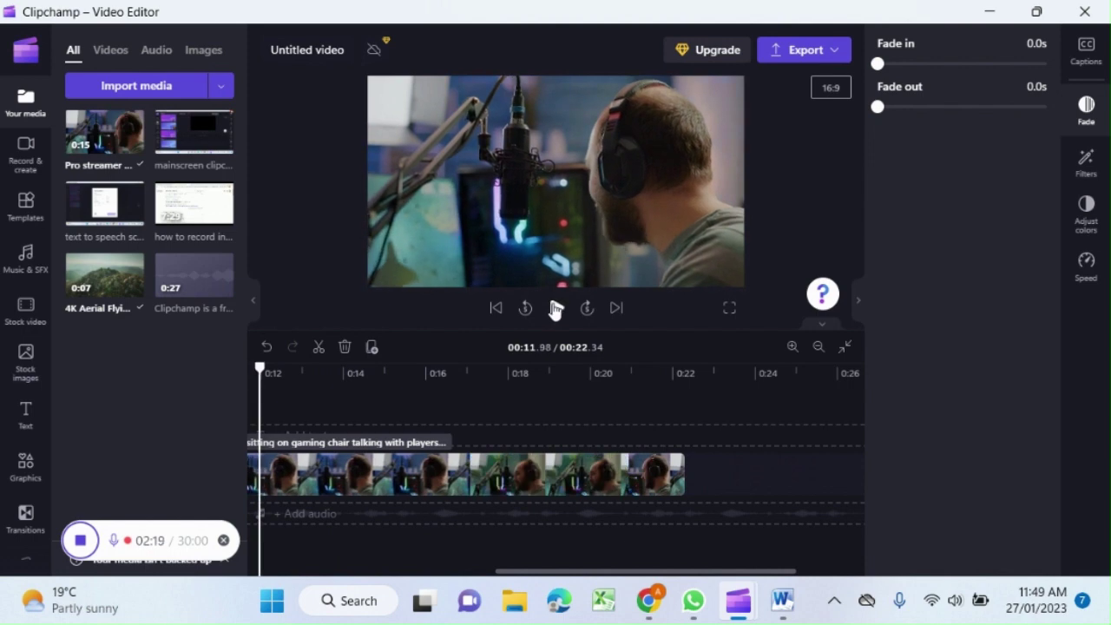
left_click(526, 308)
left_click(526, 308)
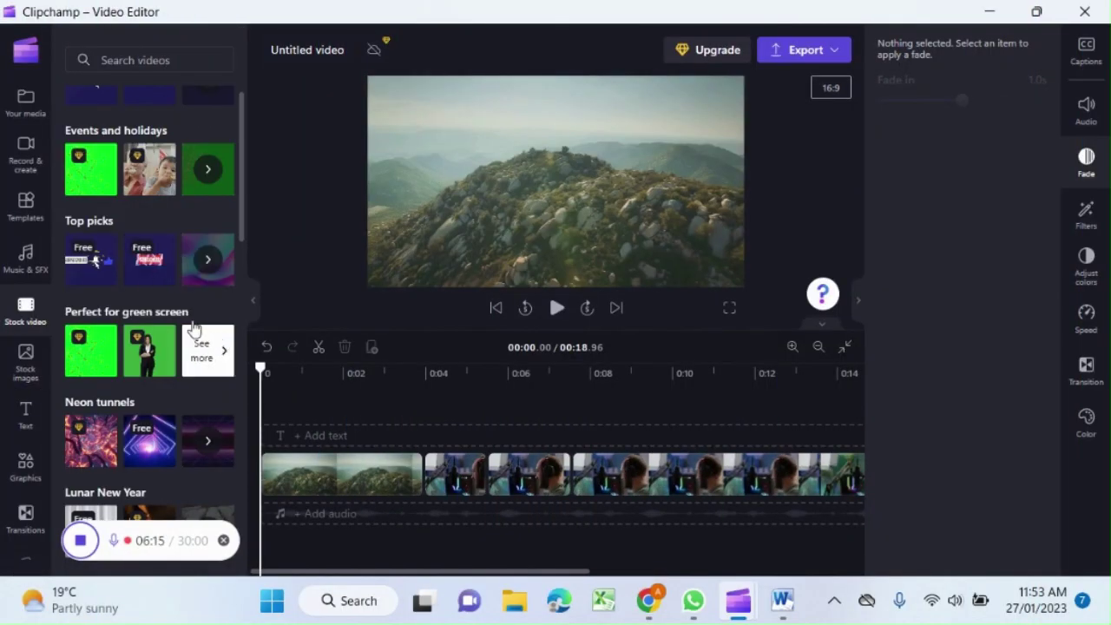
Step: Add the laughing couple-on-sofa stock clip on an overlay track, trimmed to about 8 seconds
scroll(159, 314, "down", 3)
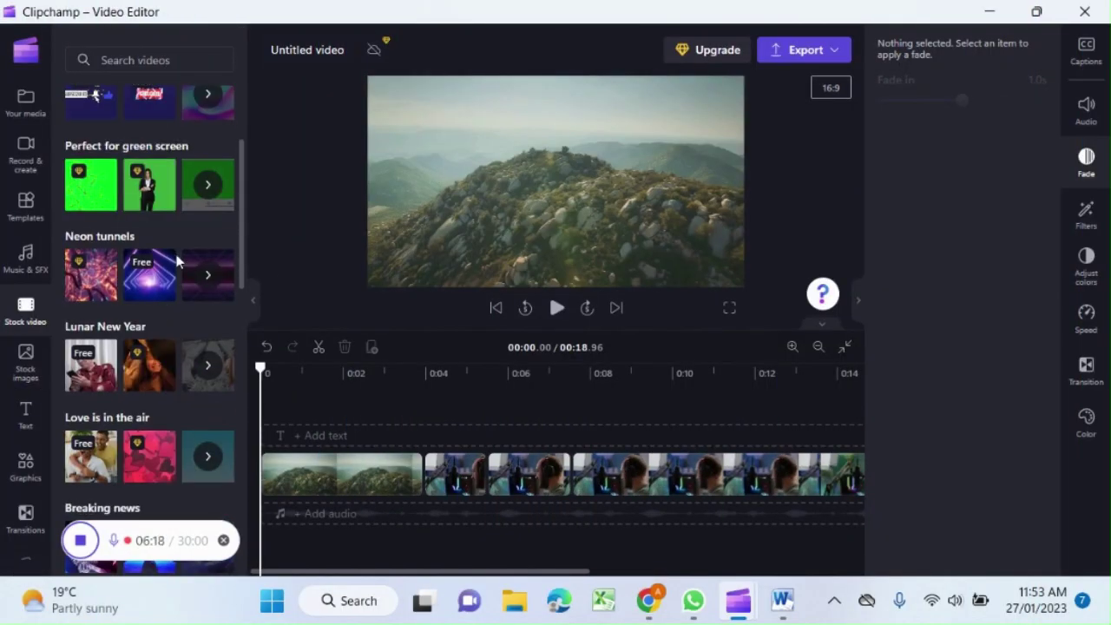
mouse_move(226, 384)
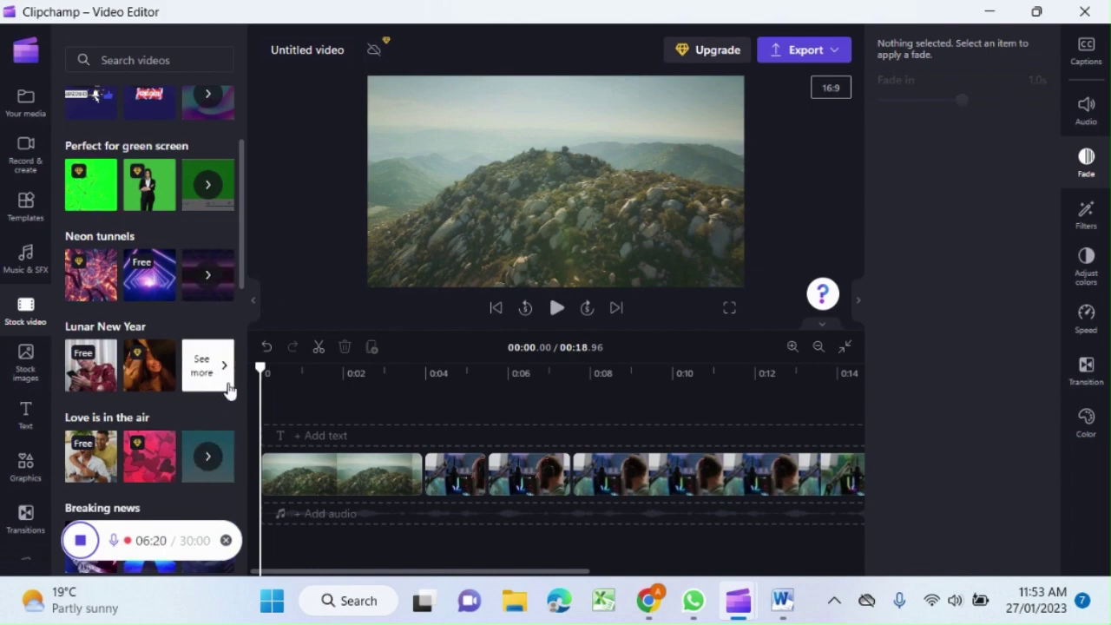
left_click(87, 465)
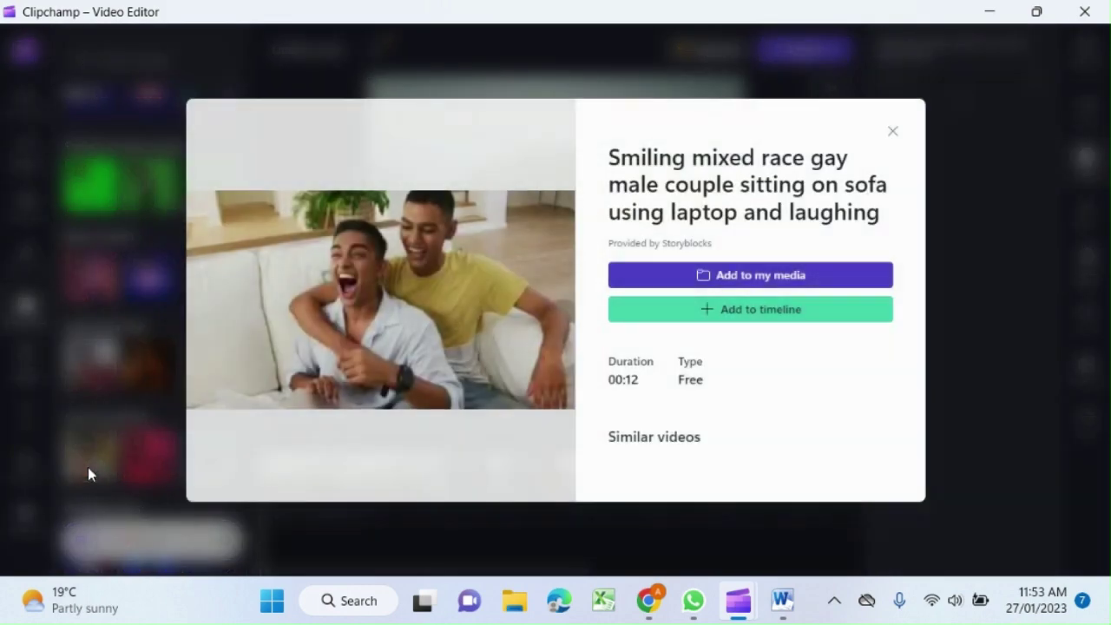
left_click(814, 310)
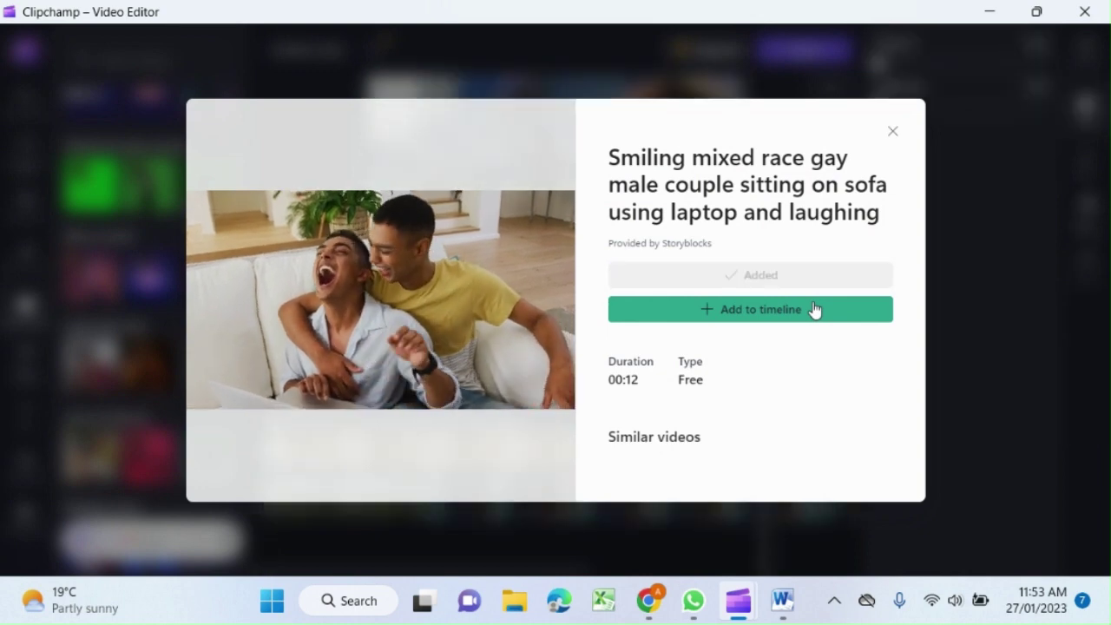
left_click(891, 96)
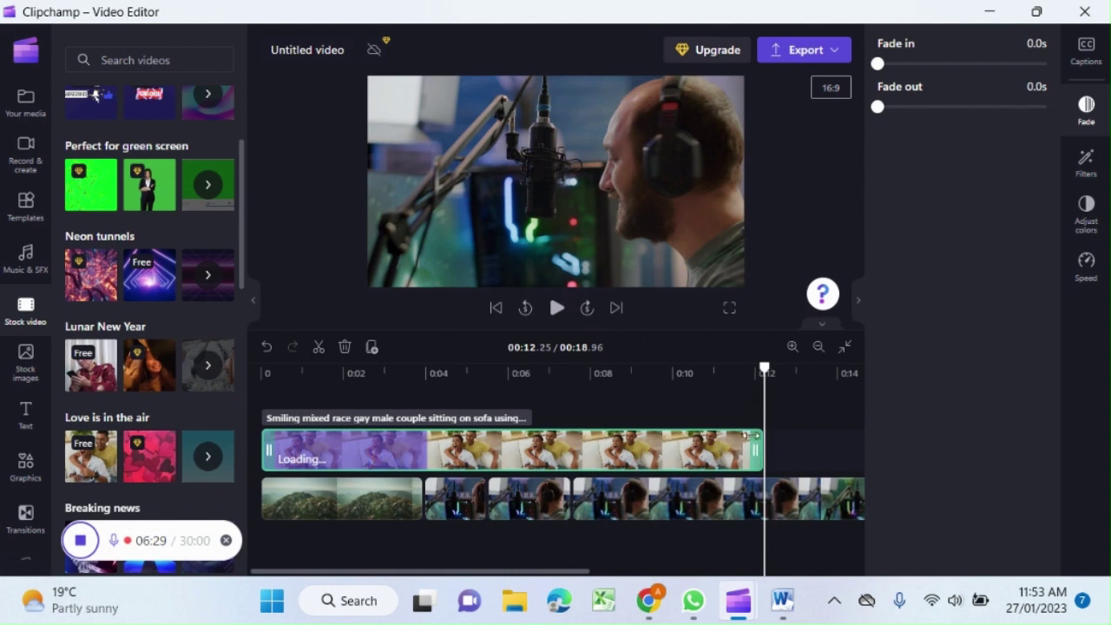
left_click_drag(754, 447, 597, 447)
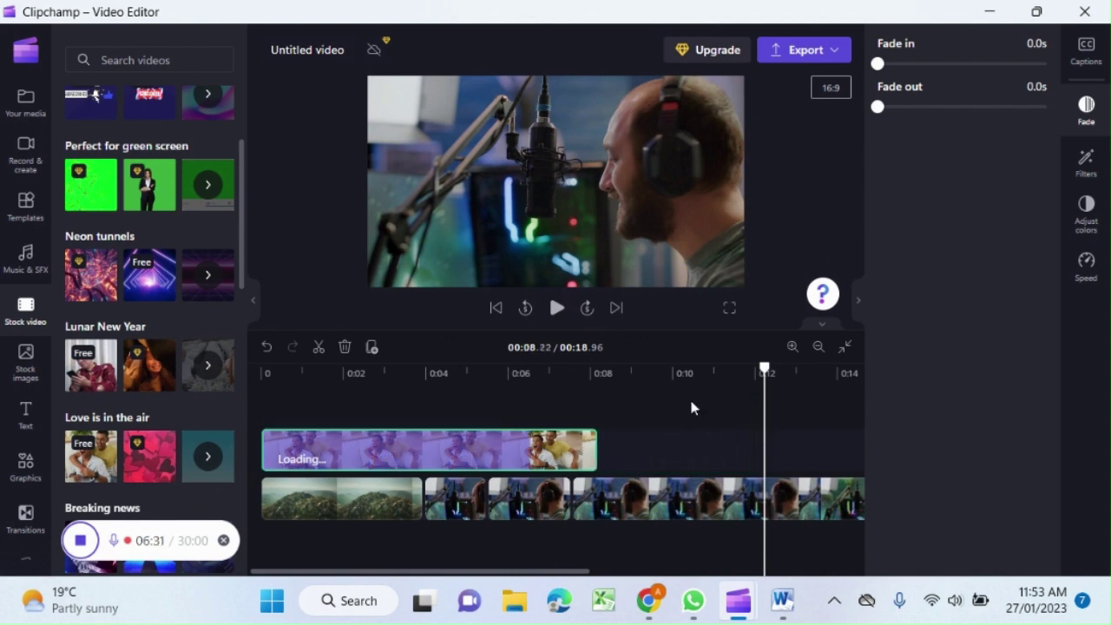
Step: Move the couple clip later so it starts around 0:08 and check its placement
left_click(496, 313)
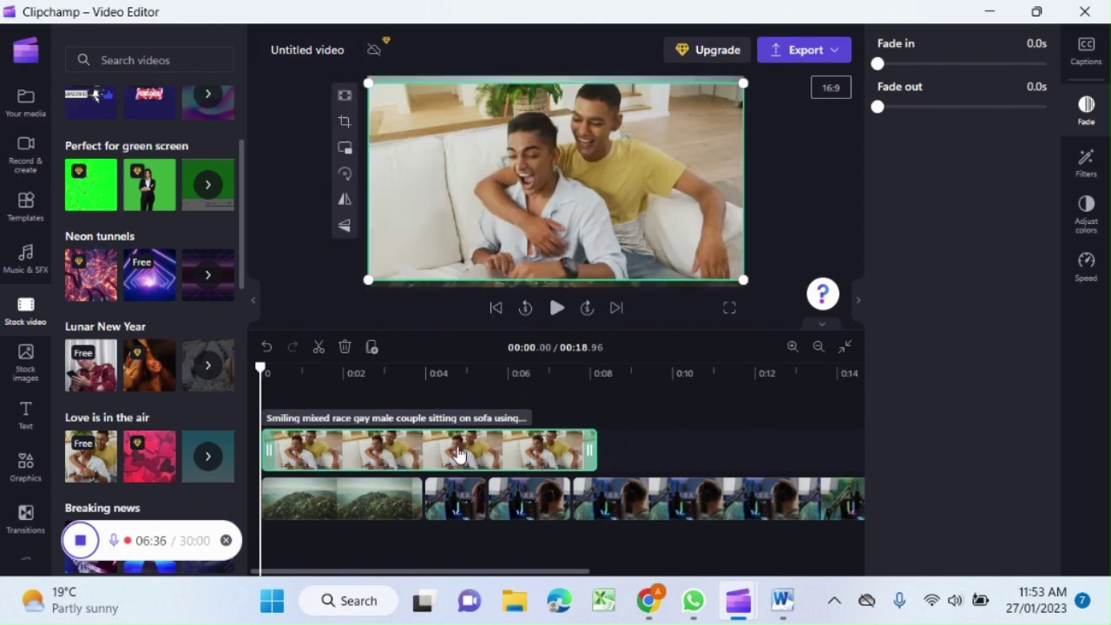
left_click_drag(464, 451, 796, 447)
left_click(555, 308)
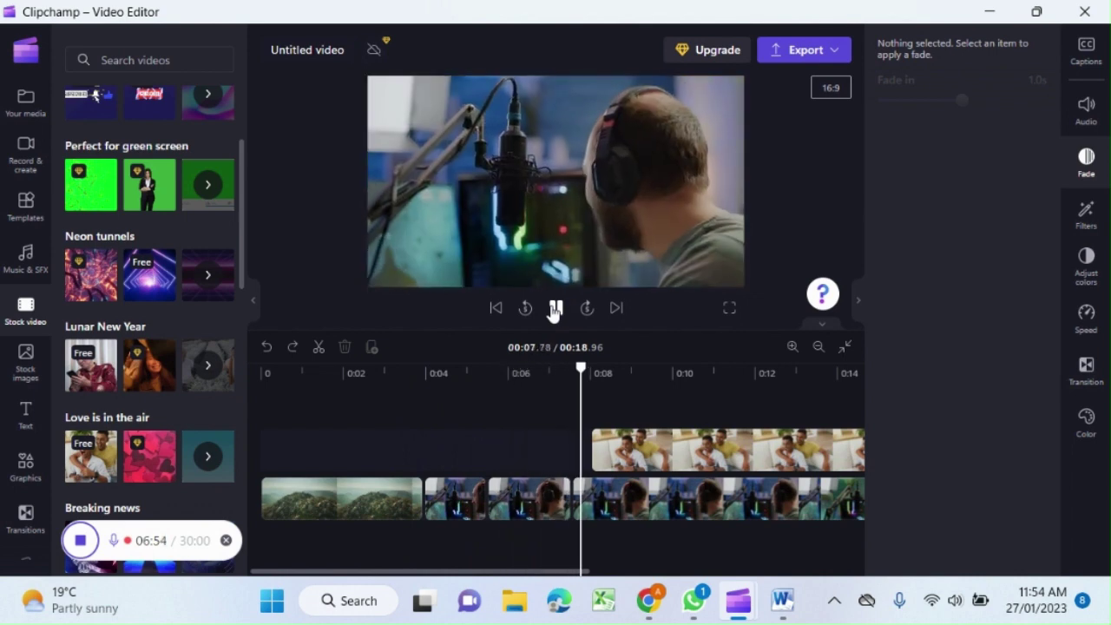
left_click(555, 308)
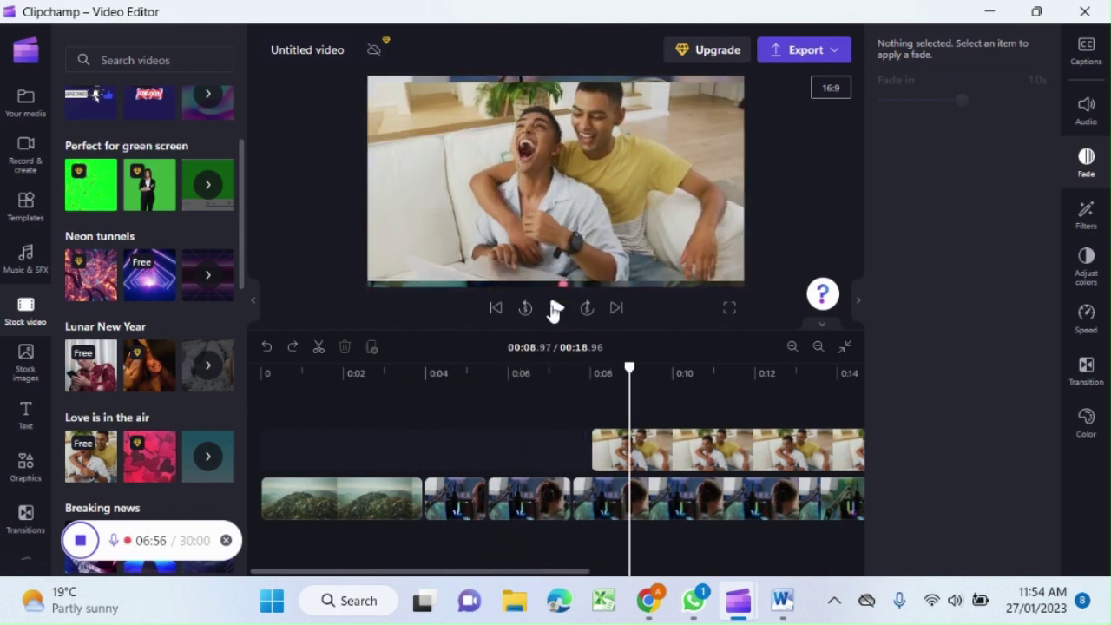
Step: Shrink the couple clip into a small bottom-left inset and play the section back
left_click(729, 458)
left_click(729, 457)
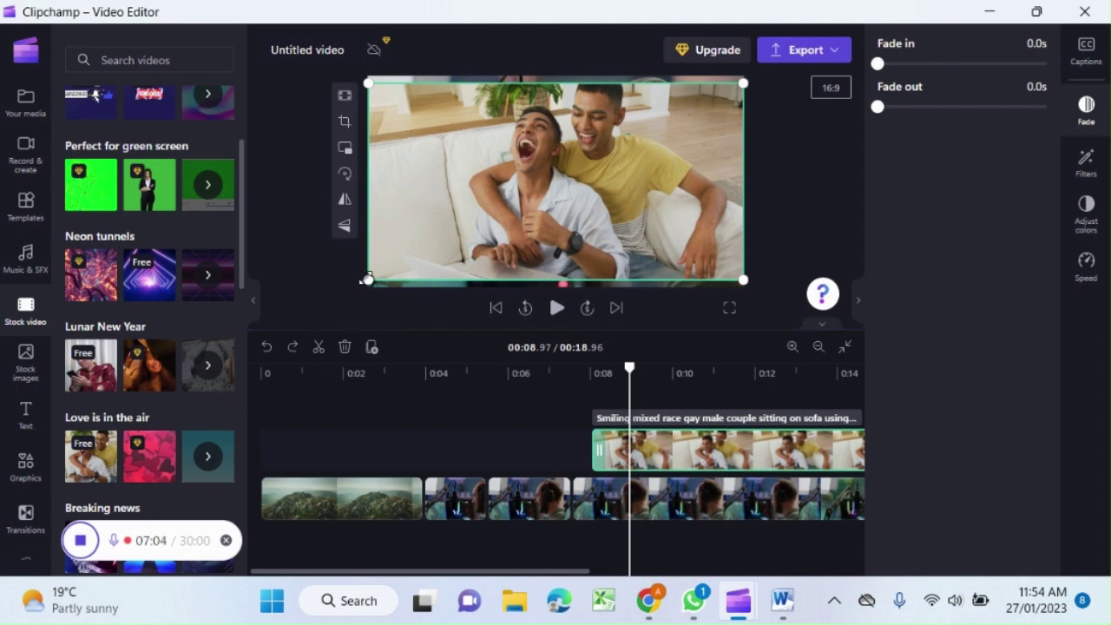
left_click_drag(367, 280, 635, 140)
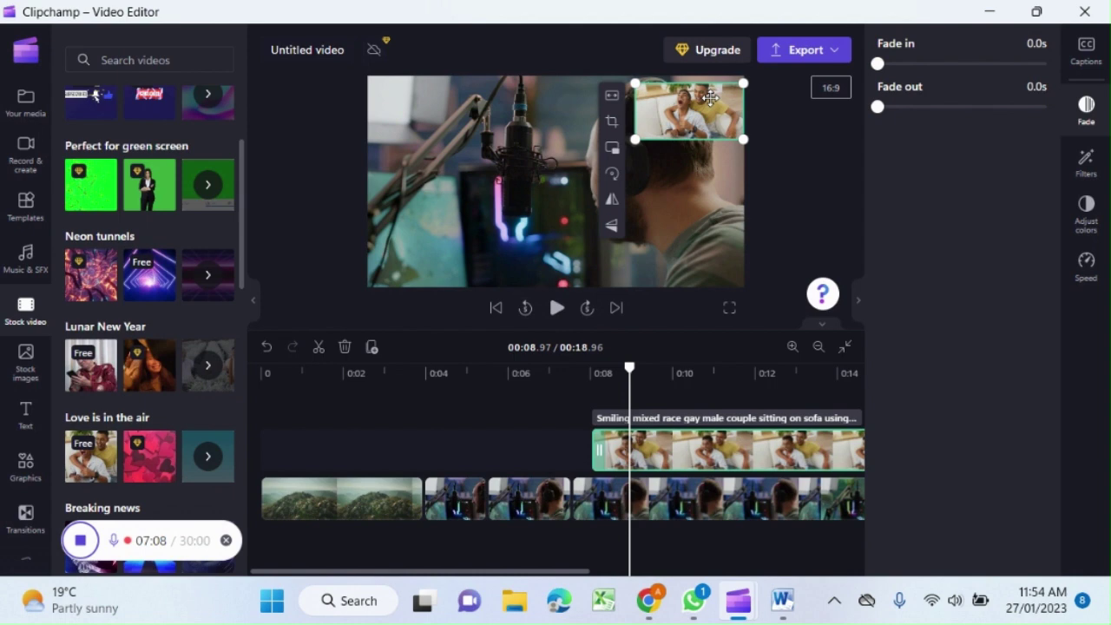
left_click_drag(710, 98, 443, 246)
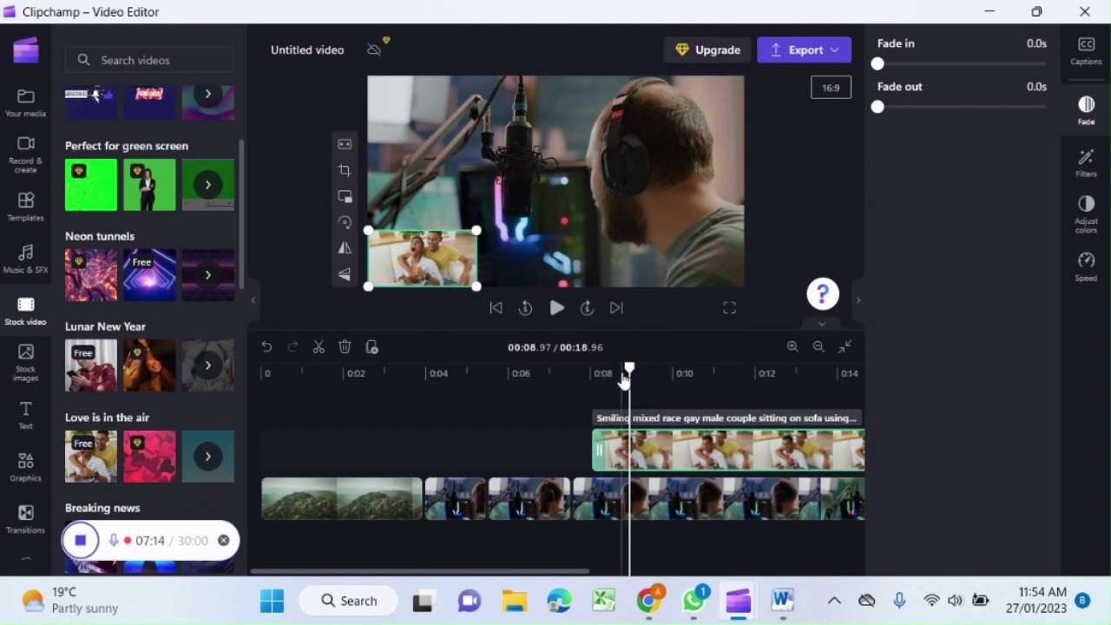
left_click_drag(629, 368, 439, 367)
left_click(556, 314)
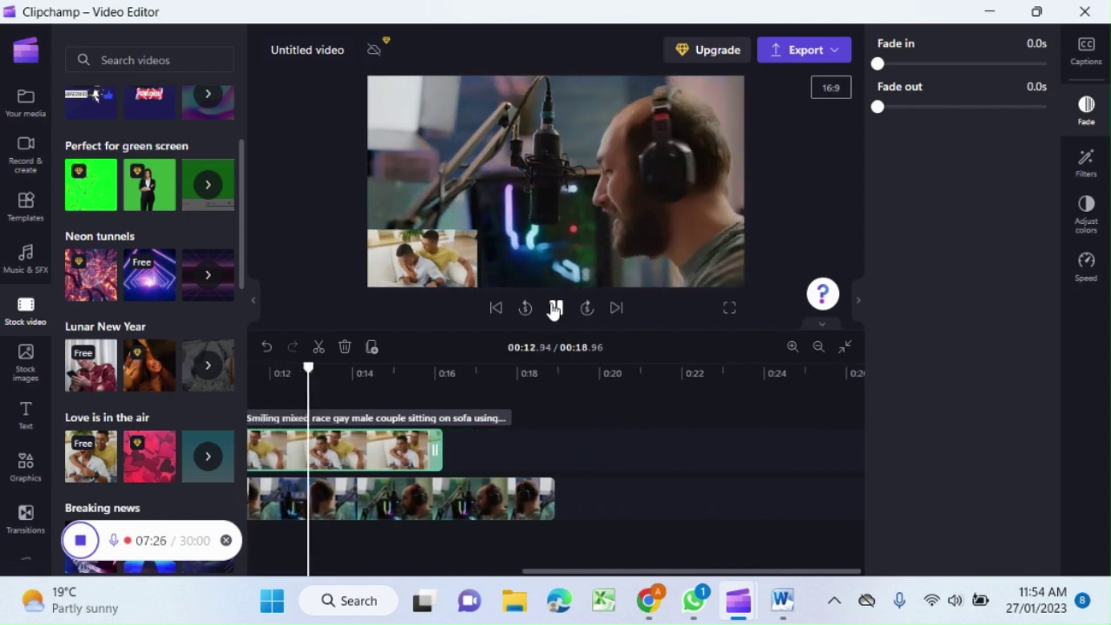
left_click(554, 308)
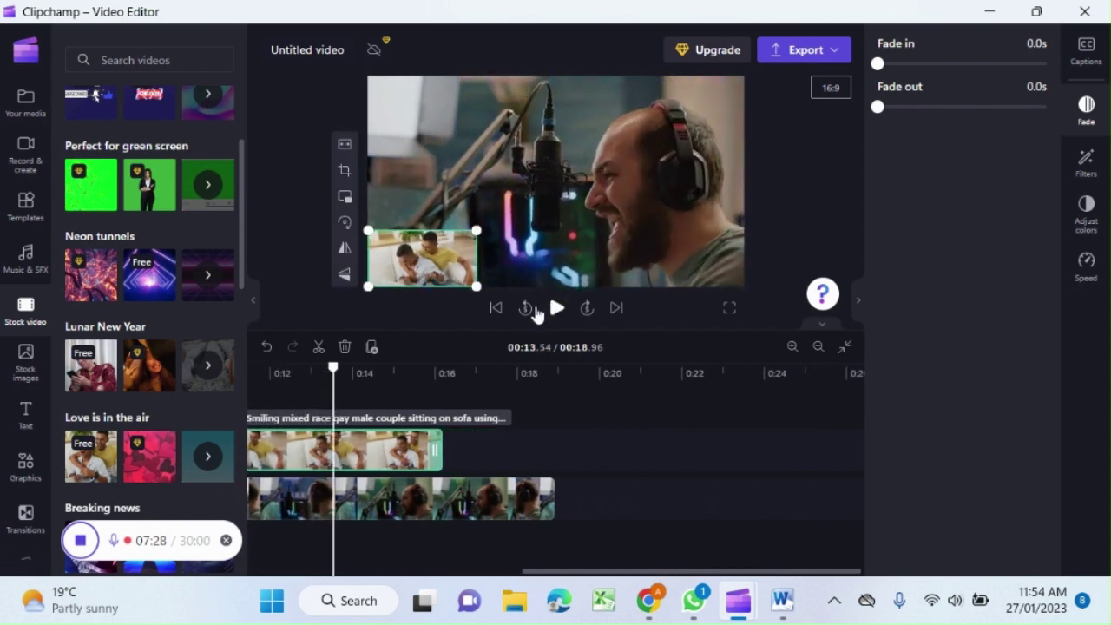
left_click(495, 308)
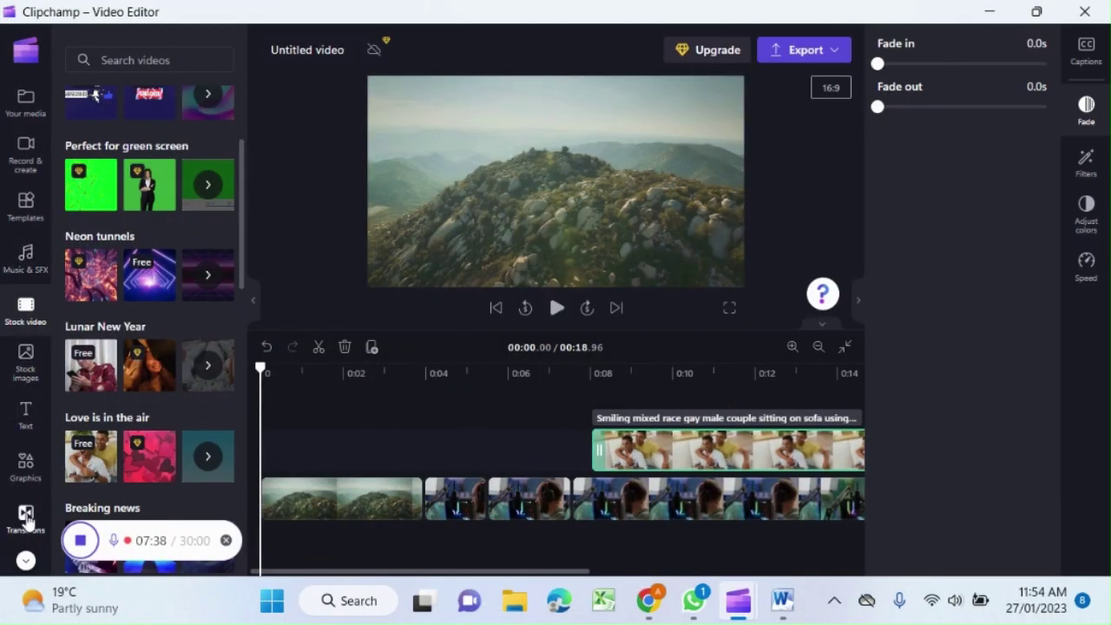
Step: Add a Beams transition between the aerial mountain clip and the streamer clip
left_click(26, 518)
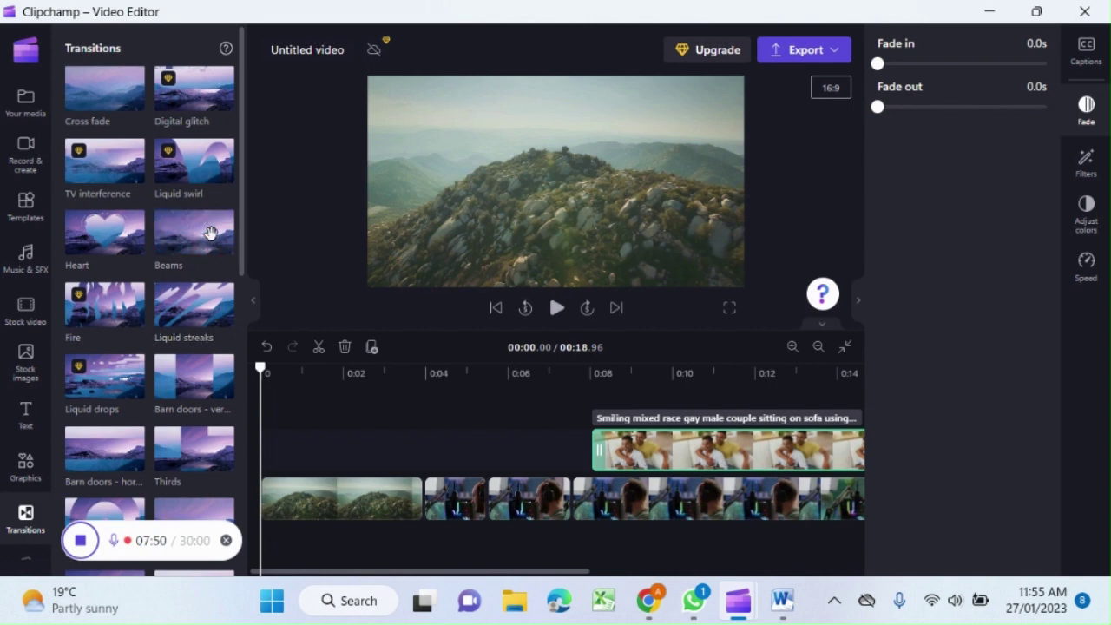
left_click_drag(210, 232, 424, 496)
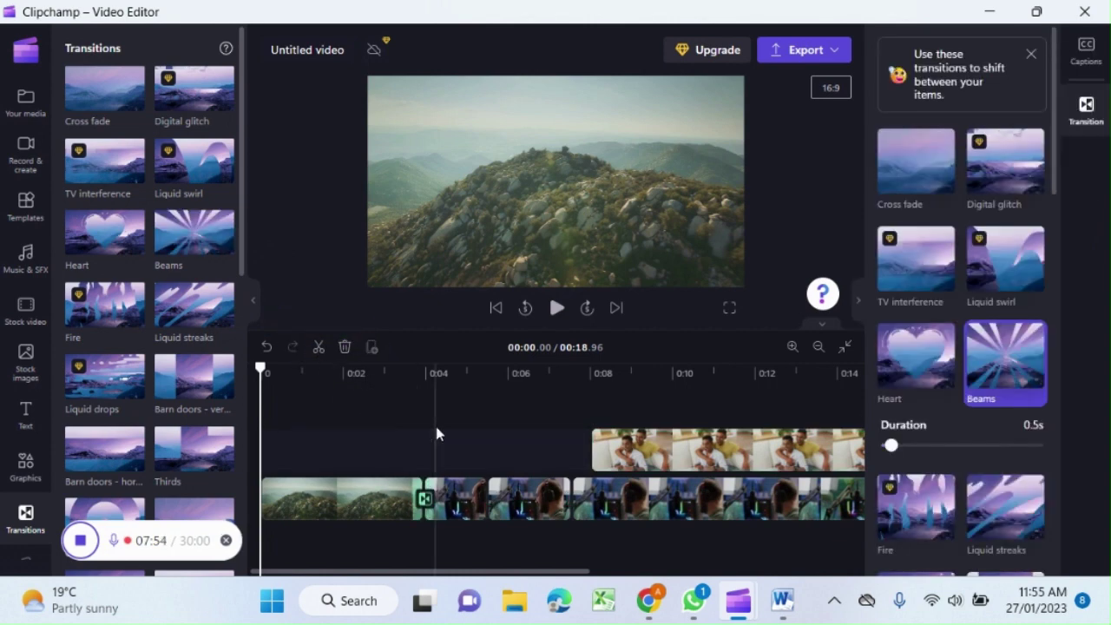
left_click(557, 307)
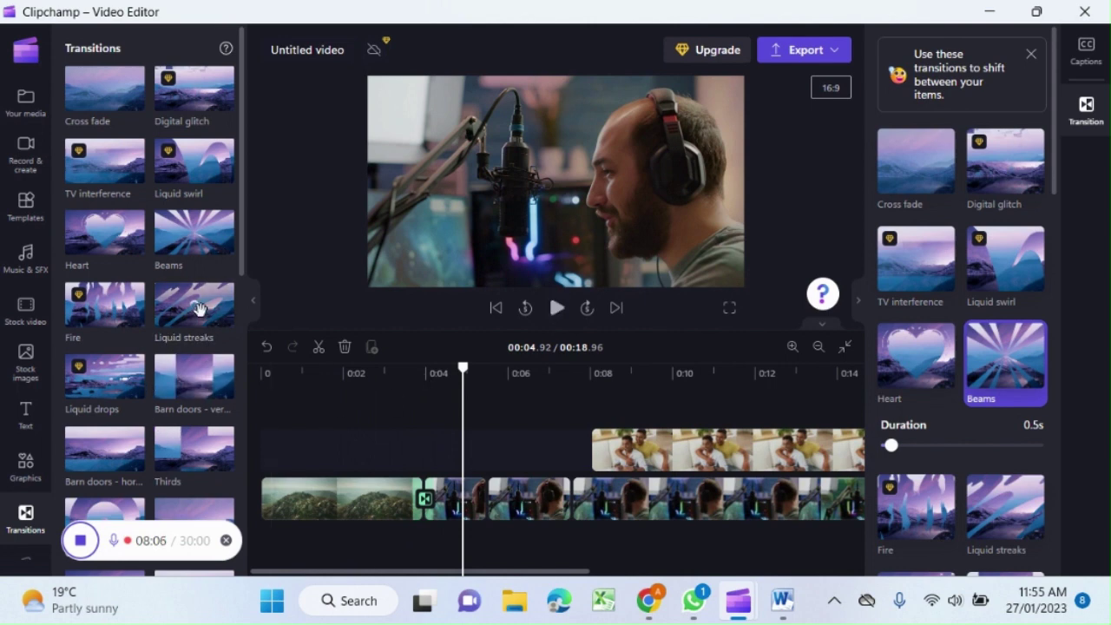
Step: Add a Liquid streaks transition between the next two streamer clips and play it back
mouse_move(200, 310)
left_mouse_down()
mouse_move(378, 389)
mouse_move(454, 441)
mouse_move(495, 490)
left_mouse_up()
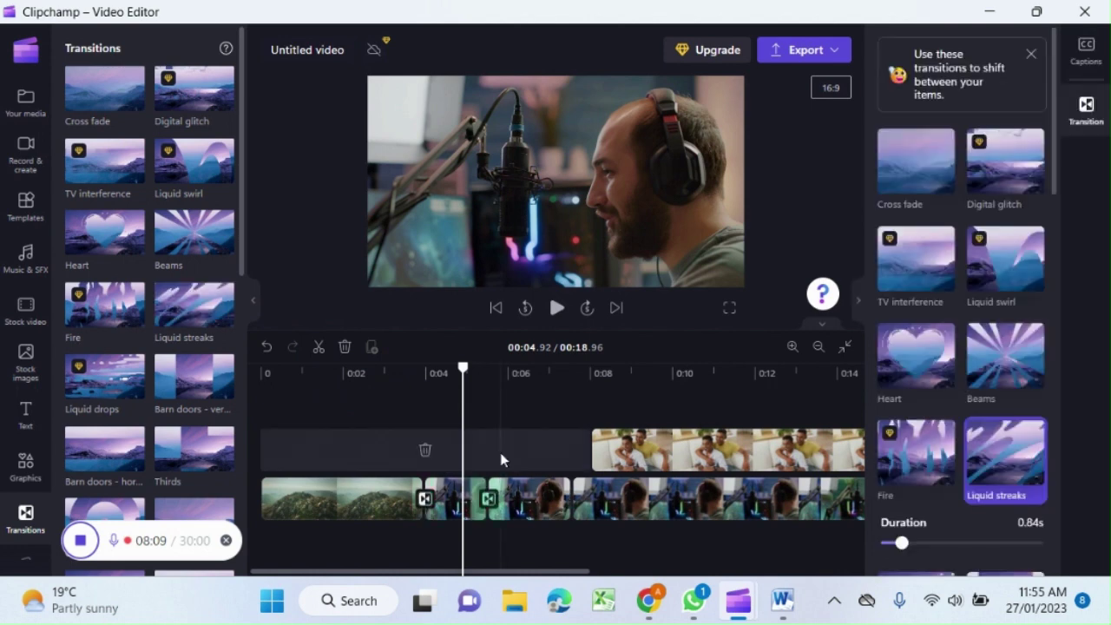
left_click(556, 308)
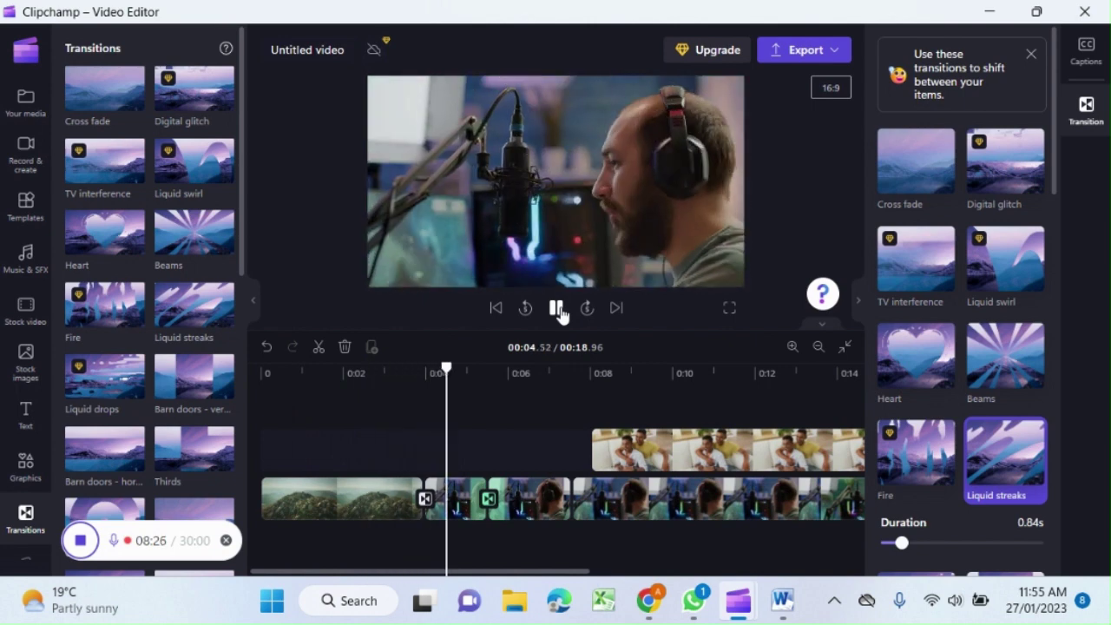
left_click(556, 308)
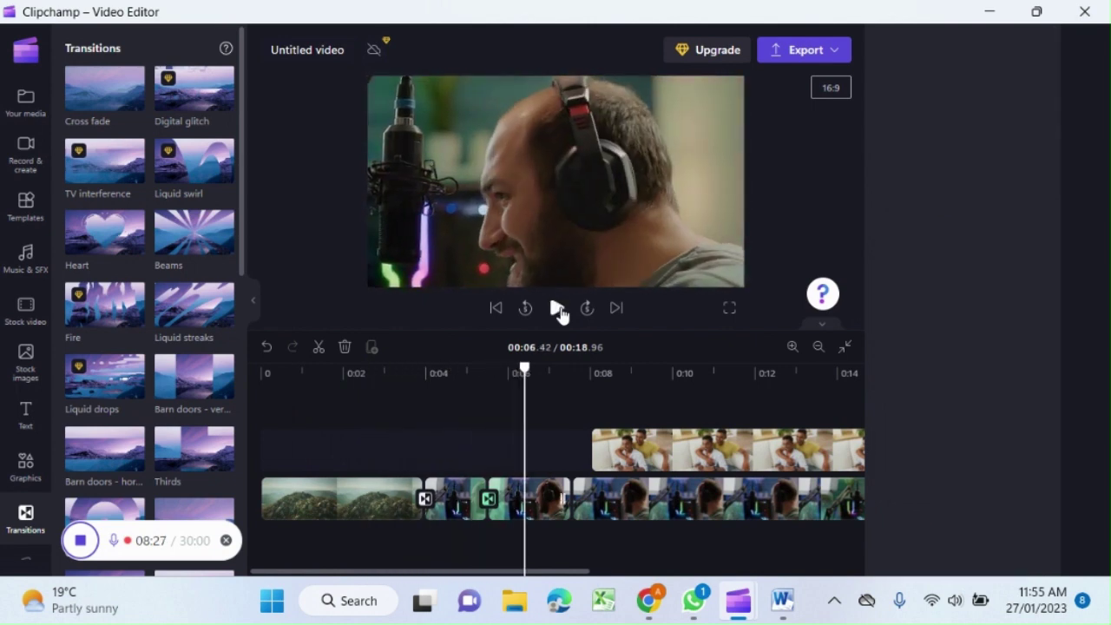